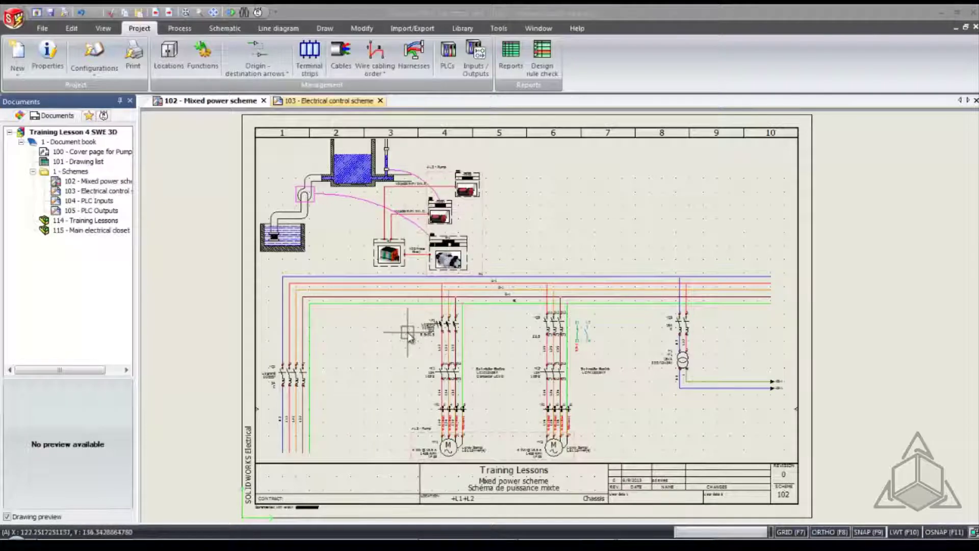
Step: Zoom in on breaker -F1 on the 102 - Mixed power scheme
scroll(418, 322, up, 4)
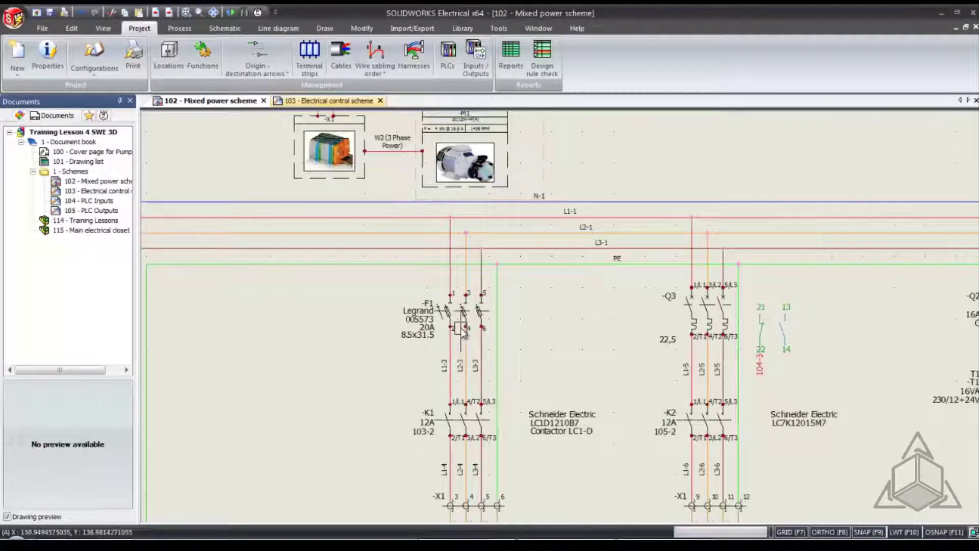
scroll(457, 346, up, 3)
click(467, 305)
right_click(466, 305)
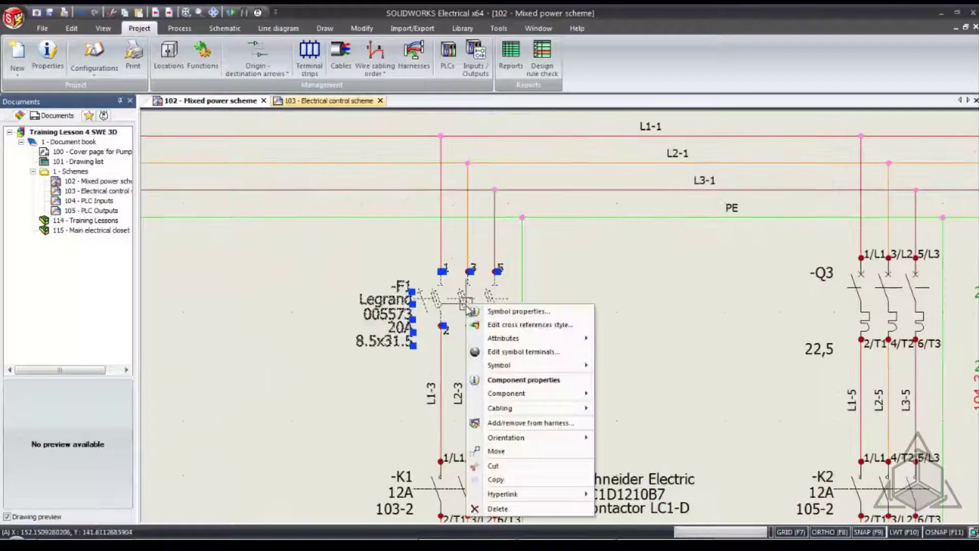
click(513, 311)
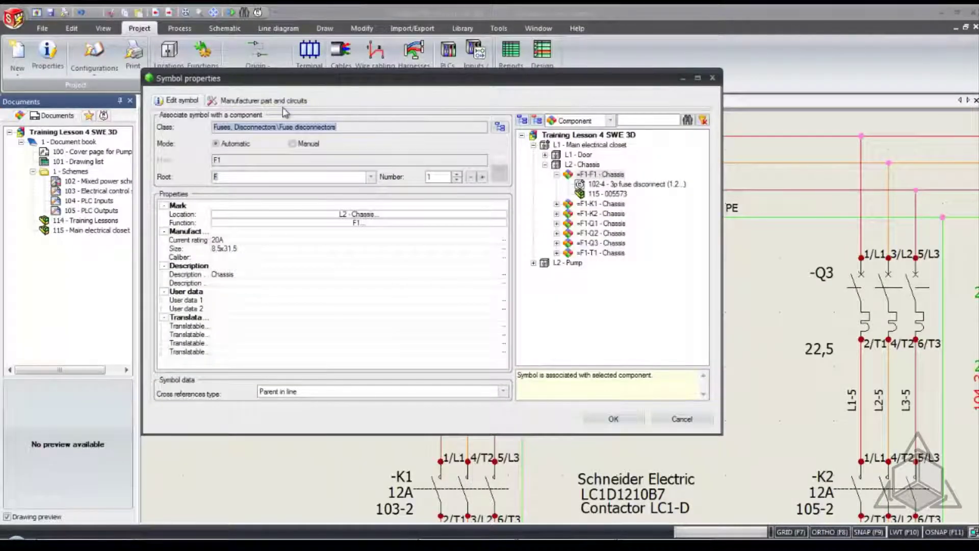
click(284, 102)
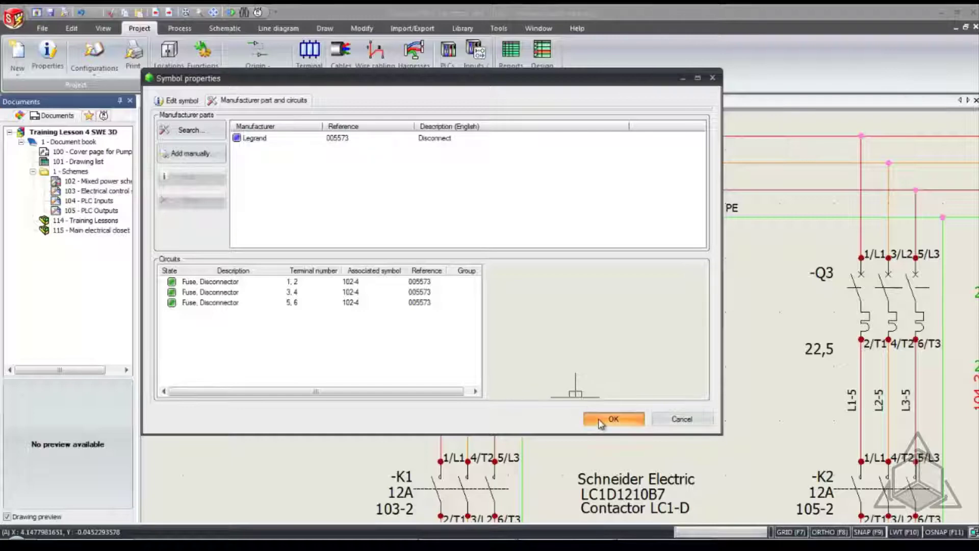
click(614, 418)
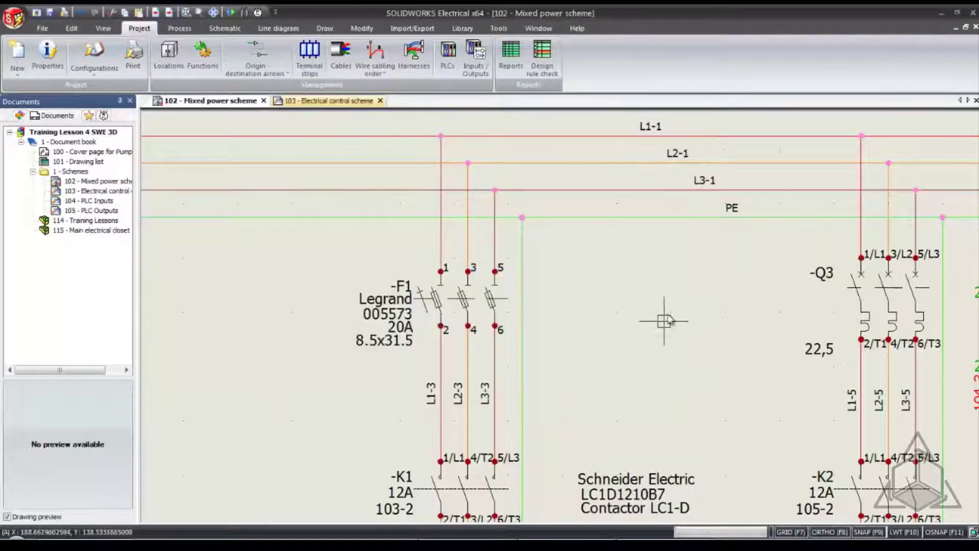
Step: Zoom out and nudge the view to show the full power circuit with motors M1 and M2
scroll(689, 327, down, 1)
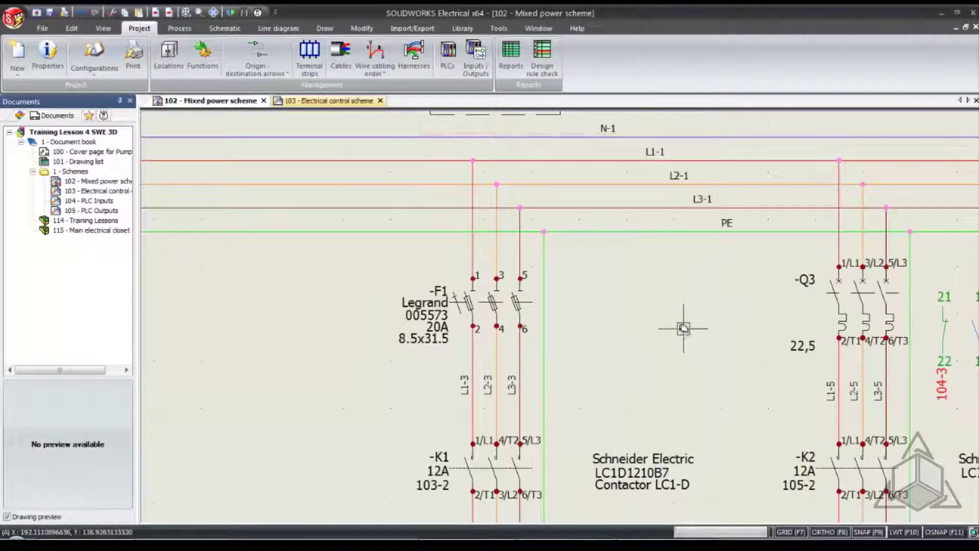
scroll(686, 321, down, 2)
scroll(687, 304, down, 5)
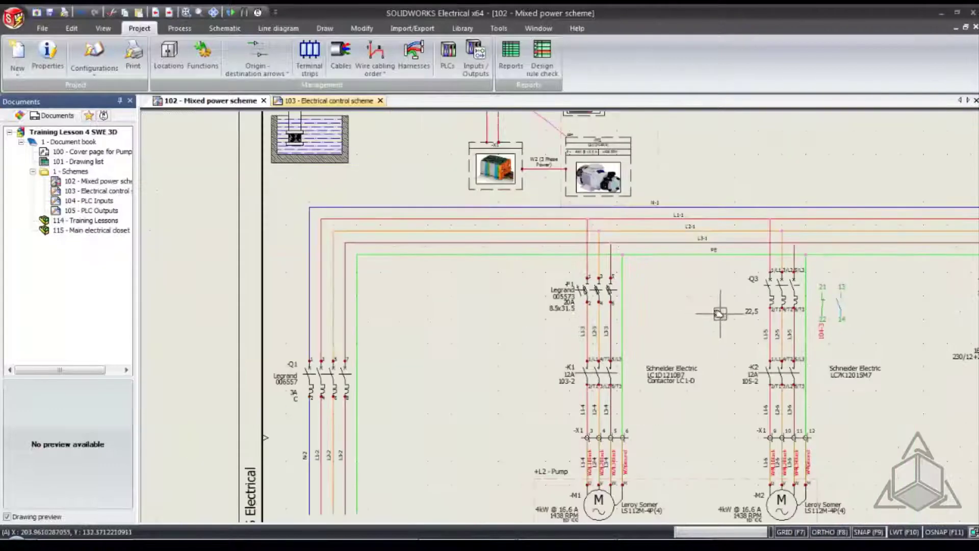
middle_drag(649, 280, 637, 283)
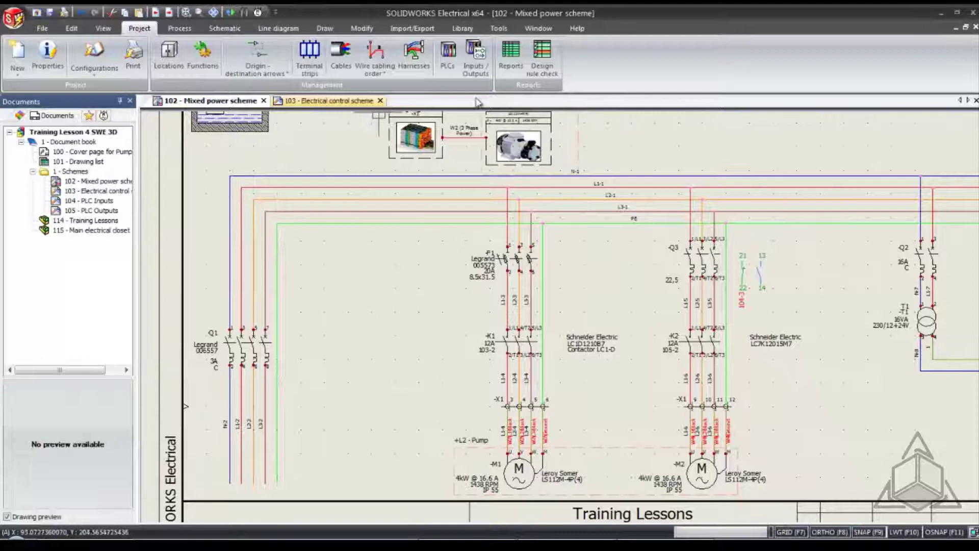
Step: Generate drawings from the Bill Of Materials grouped by Manufacturer report, adding pages 116 and 117
click(510, 56)
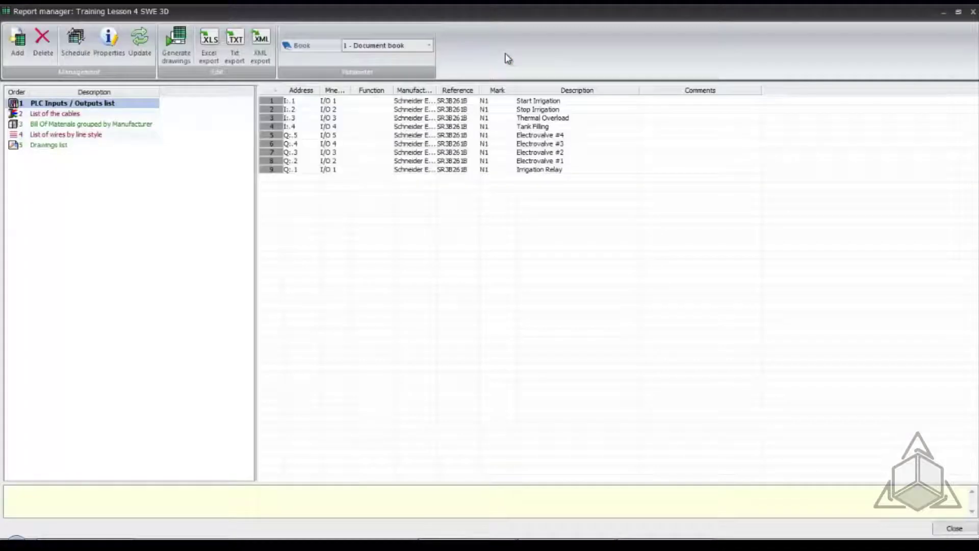
click(69, 117)
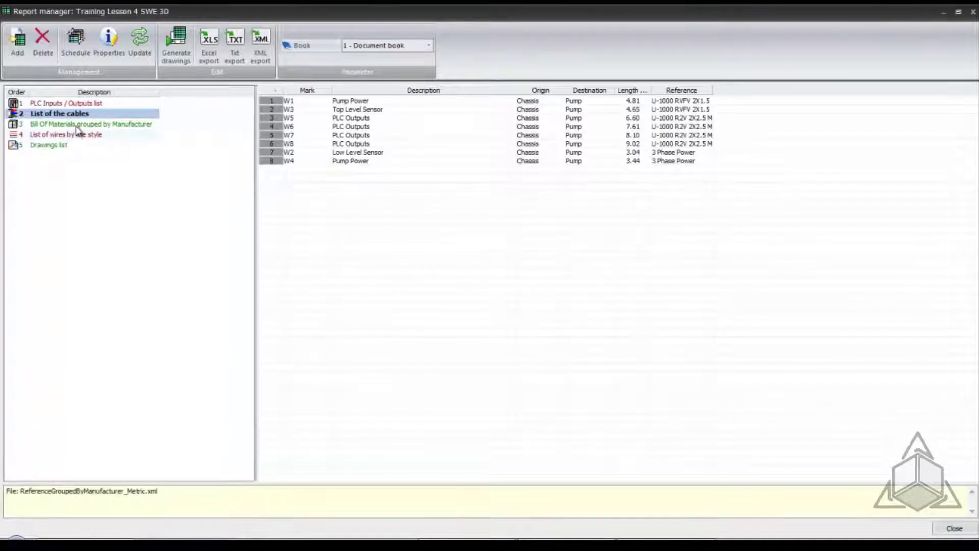
click(78, 127)
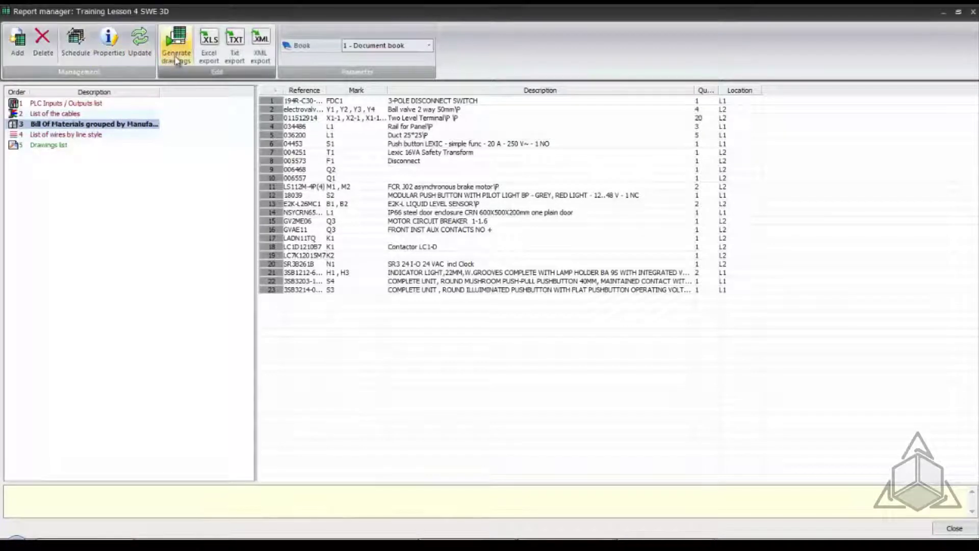
click(179, 53)
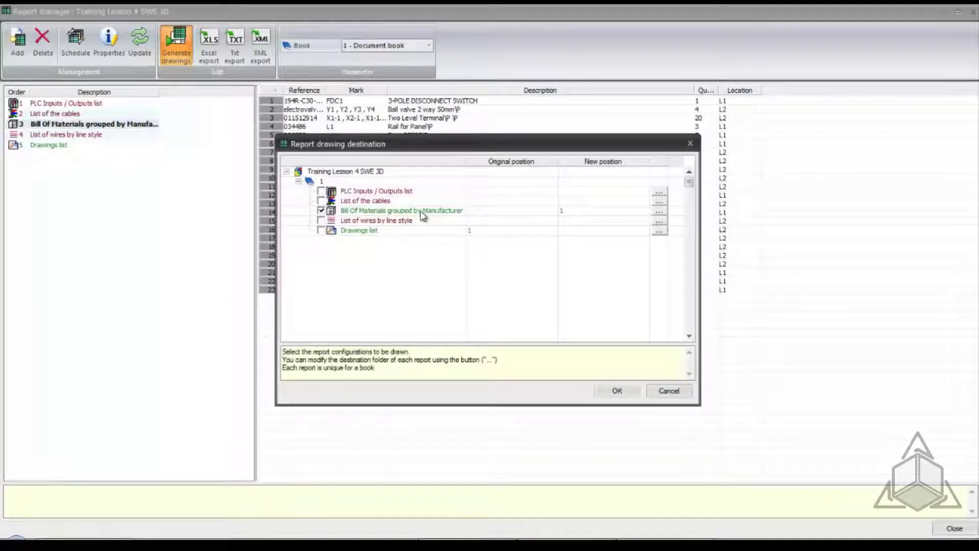
click(618, 392)
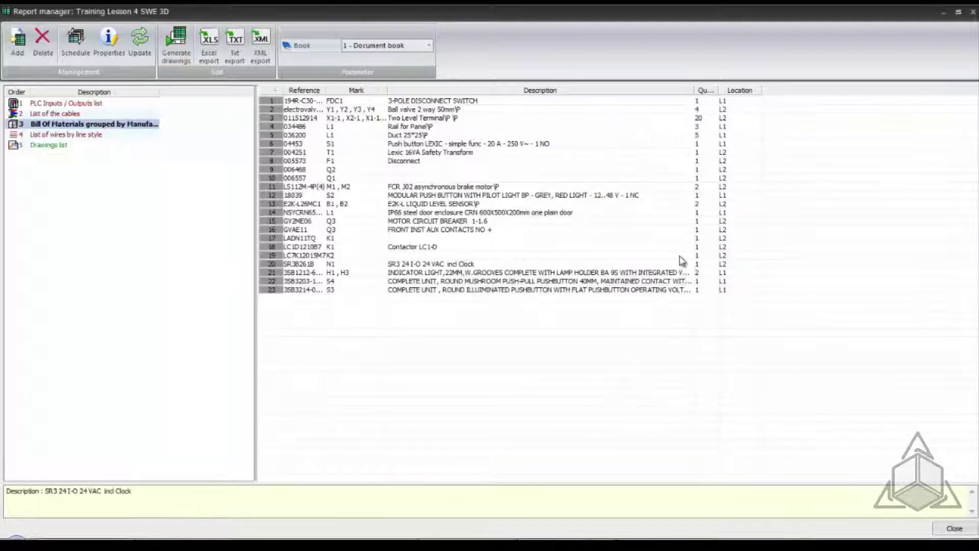
click(955, 529)
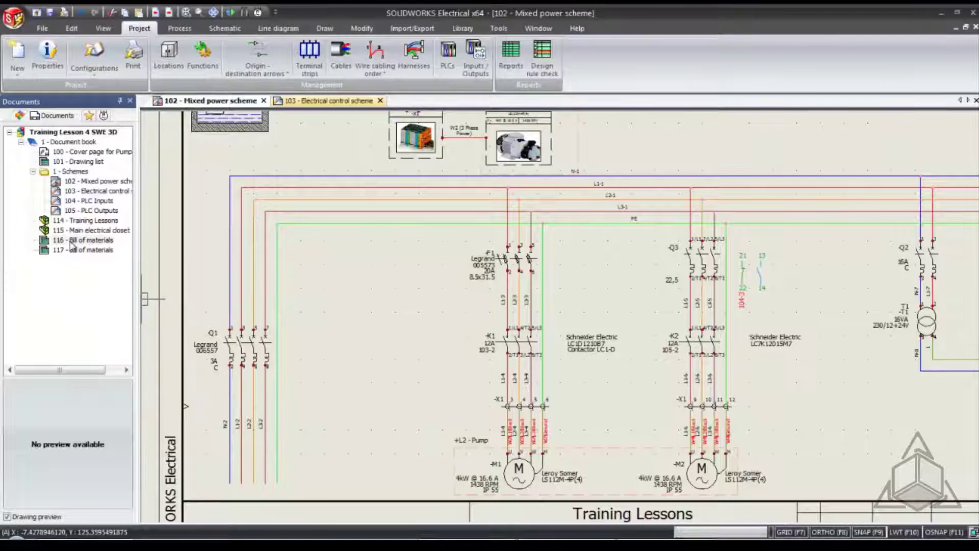
Step: Open page 116 - Bill of materials and browse its manufacturer tables, Quantity and Location columns
double_click(71, 242)
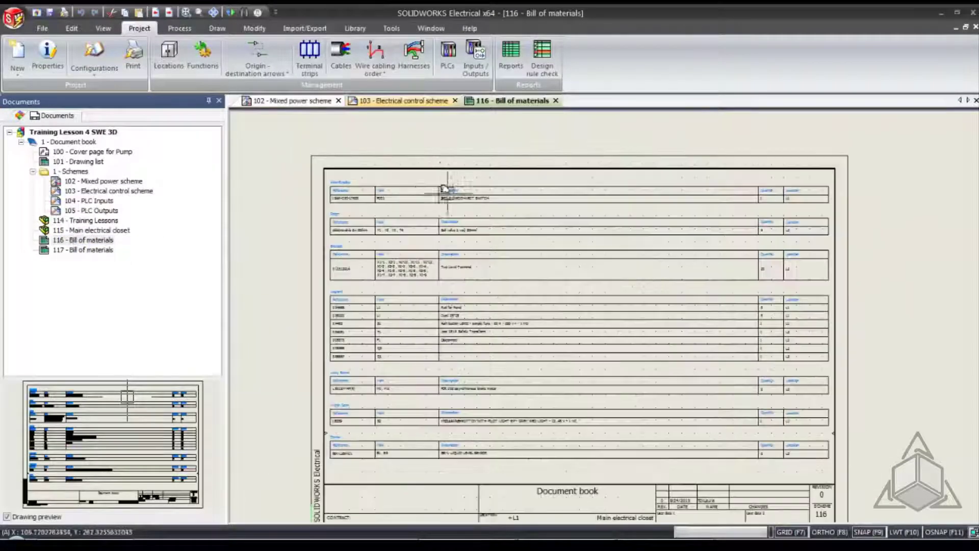
scroll(434, 185, up, 3)
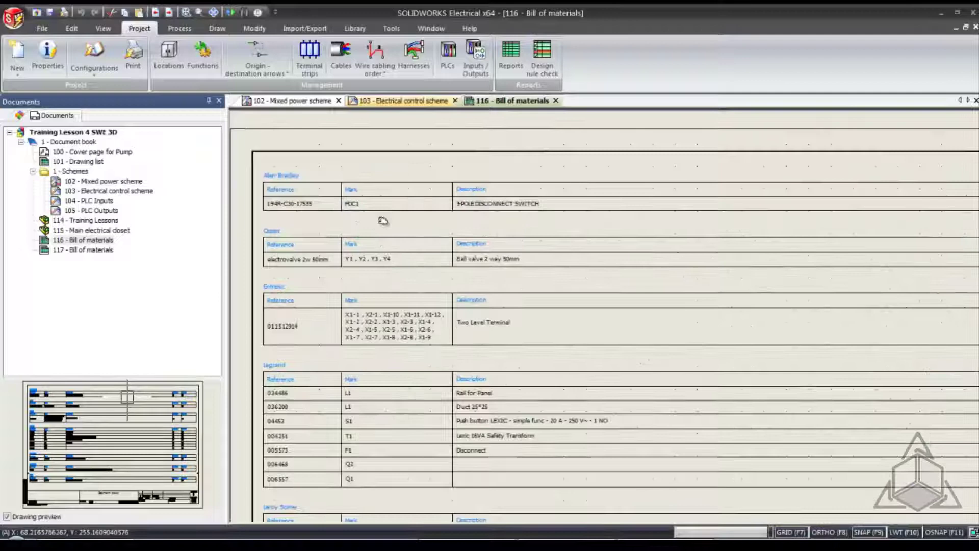
scroll(383, 221, up, 1)
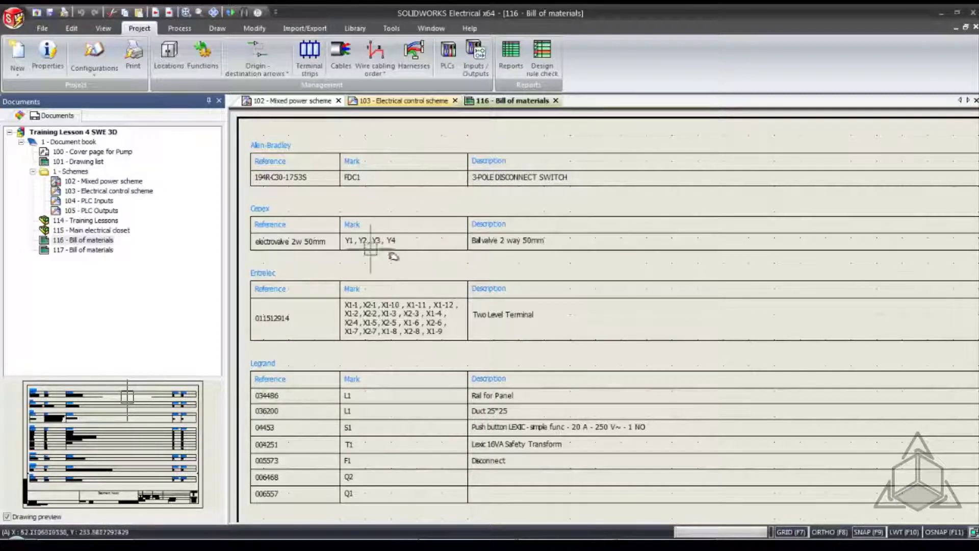
middle_drag(790, 280, 485, 267)
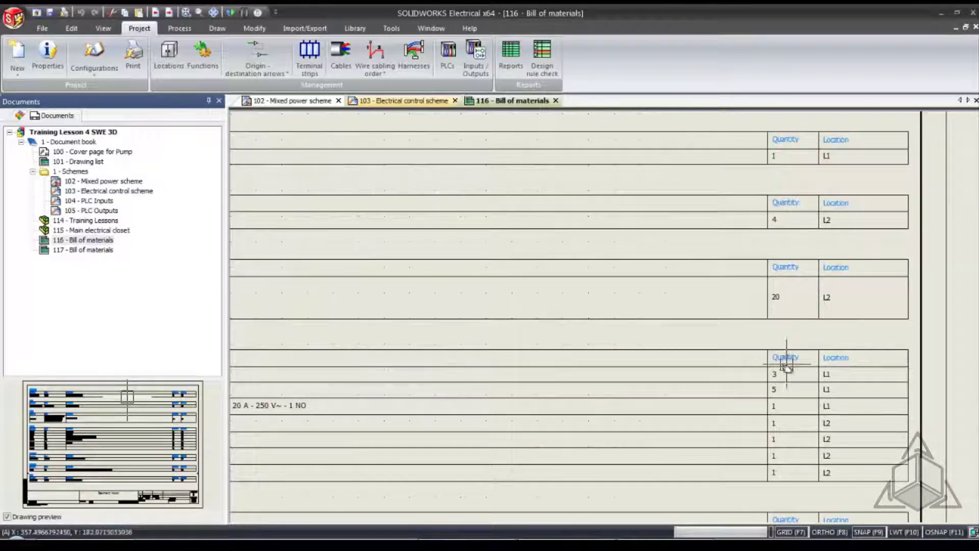
middle_drag(788, 472, 723, 282)
scroll(372, 278, down, 2)
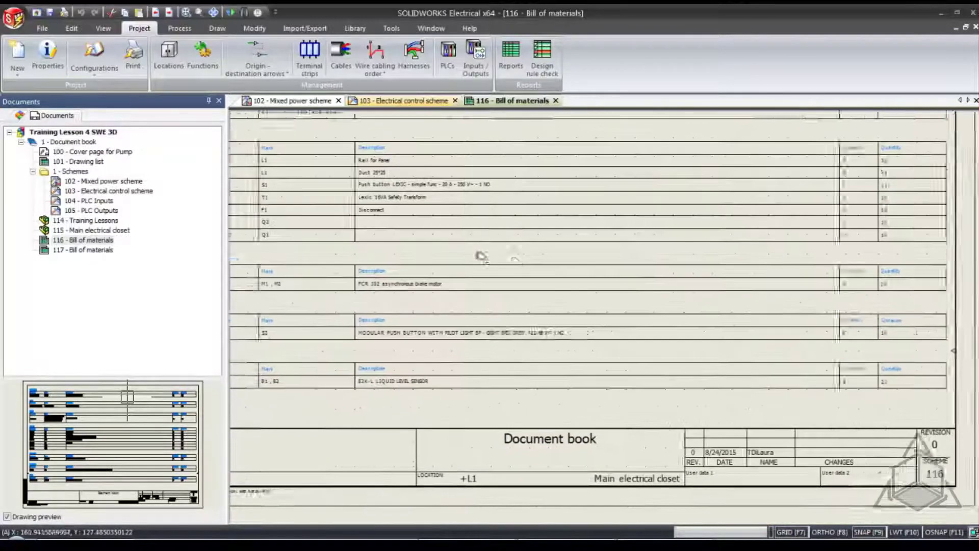
middle_drag(481, 255, 535, 258)
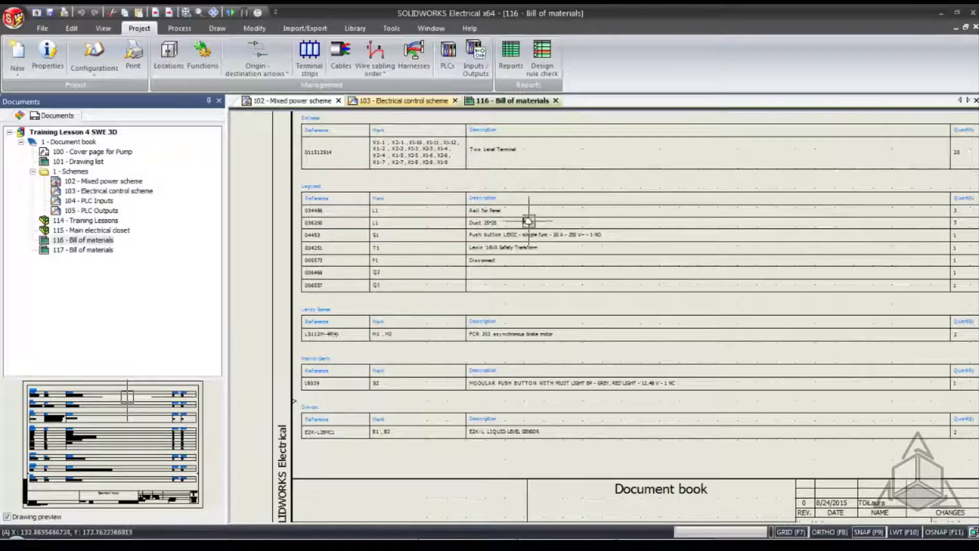
Step: Open page 117 - Bill of materials and zoom in on the Schneider Electric and Siemens tables
double_click(101, 249)
scroll(372, 160, up, 5)
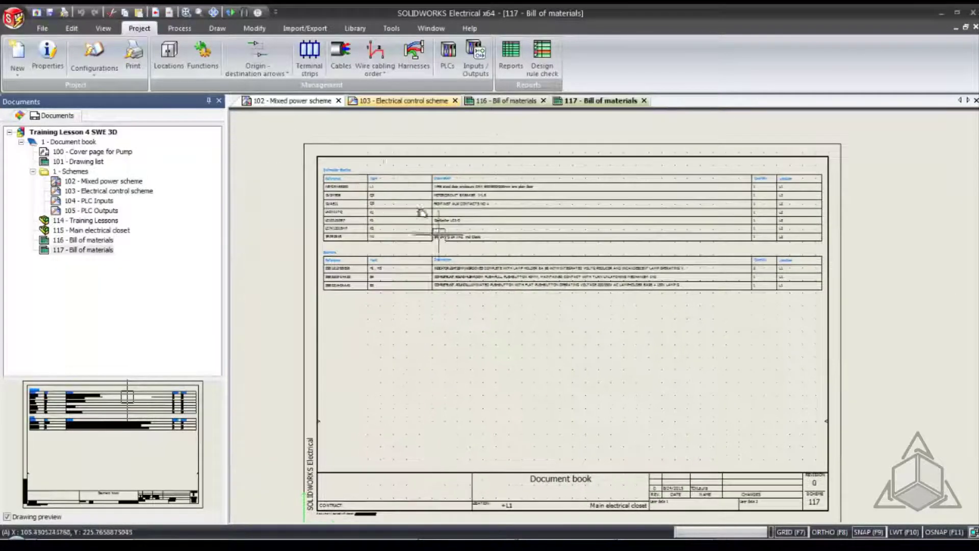
scroll(372, 160, up, 3)
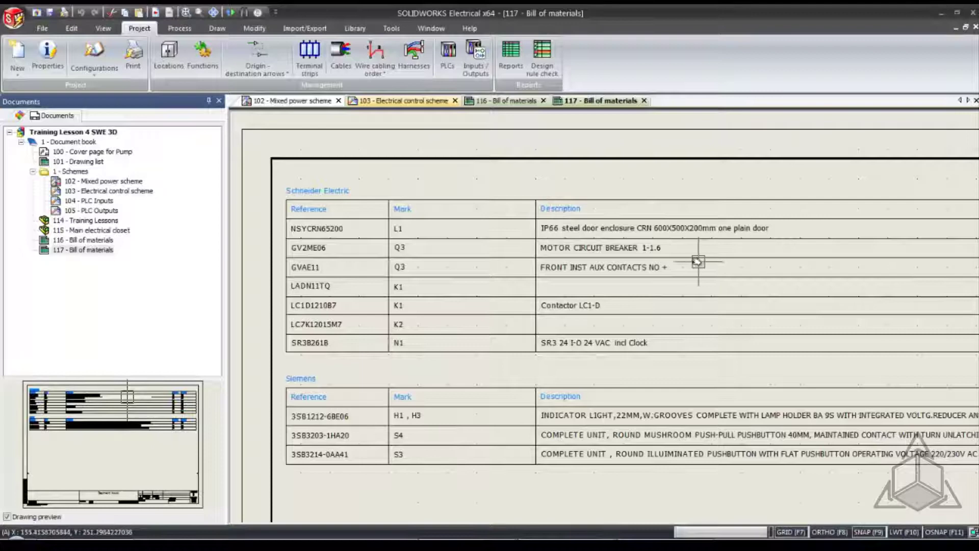
scroll(724, 250, down, 2)
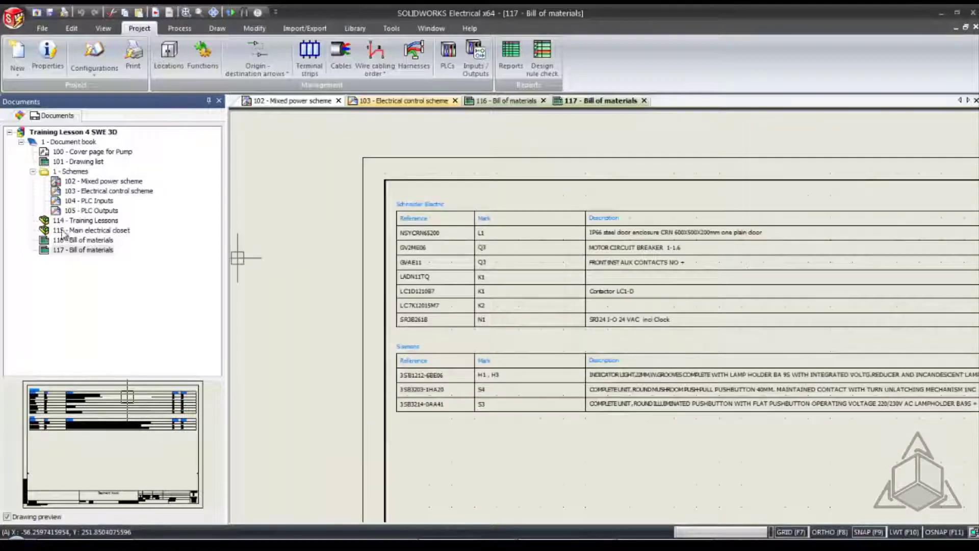
Step: Review page 116's tables again, then close the 117 - Bill of materials sheet
double_click(84, 240)
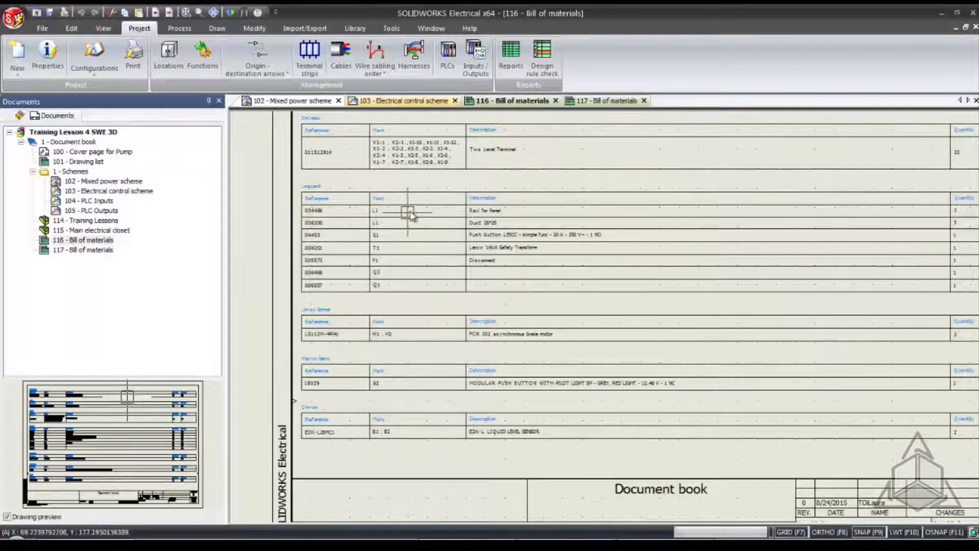
scroll(485, 213, up, 2)
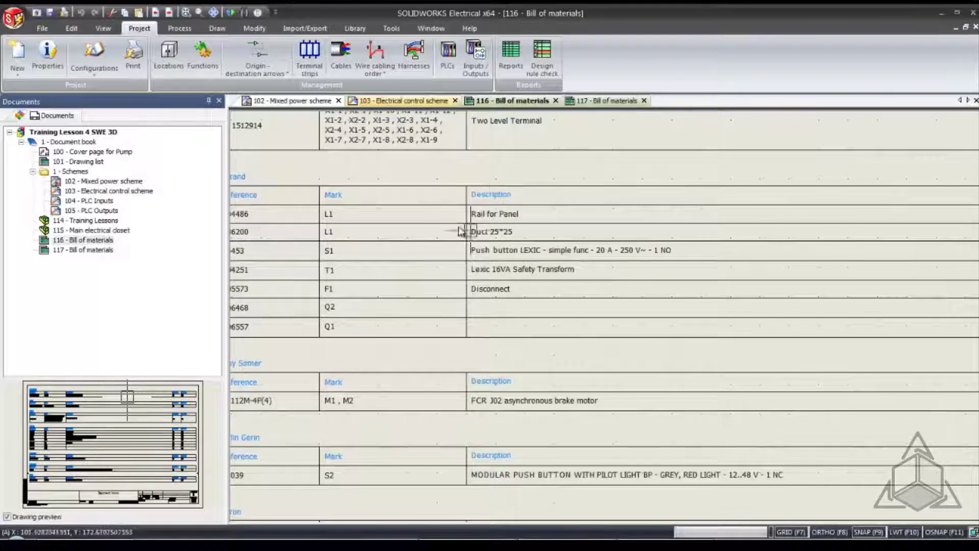
middle_drag(455, 226, 473, 237)
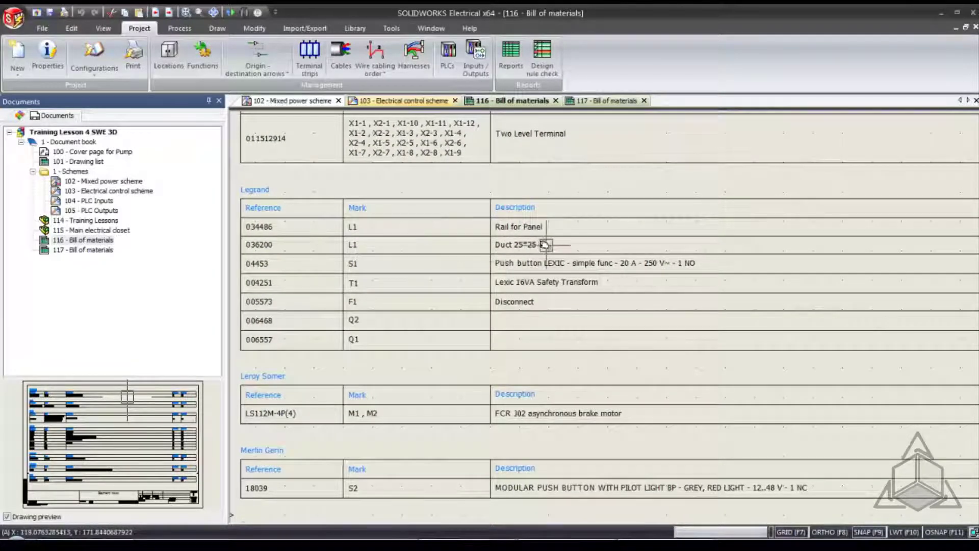
scroll(551, 228, down, 1)
scroll(745, 246, down, 2)
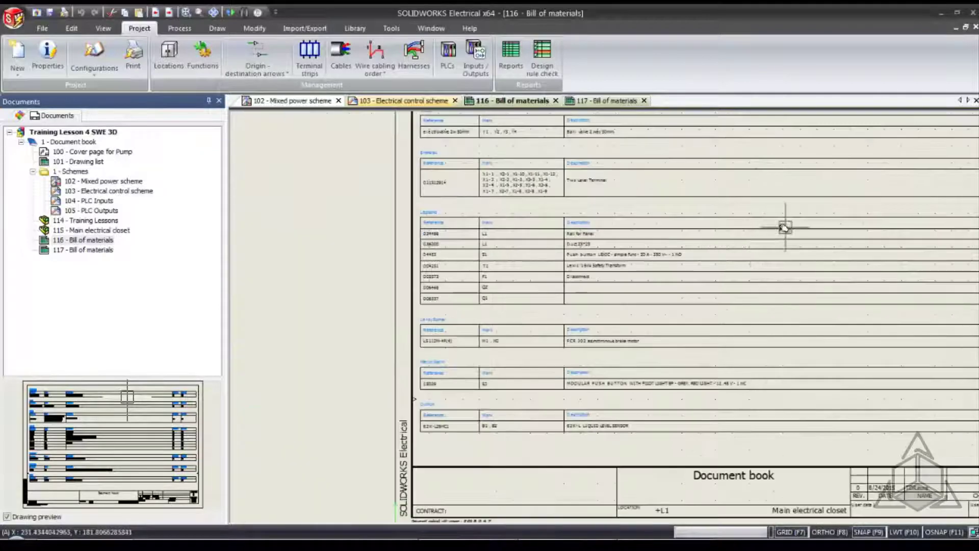
mouse_move(632, 240)
middle_down()
mouse_move(619, 230)
mouse_move(620, 246)
middle_up()
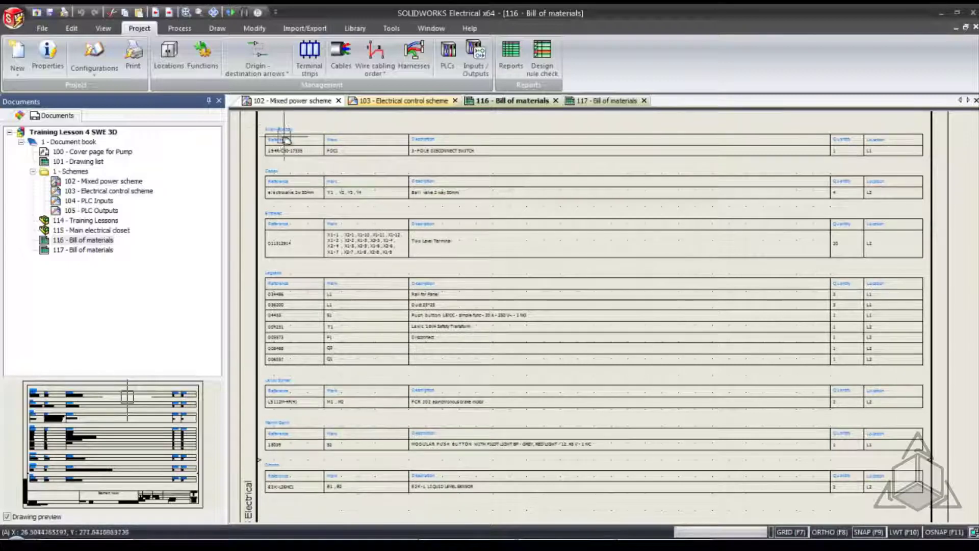
click(17, 118)
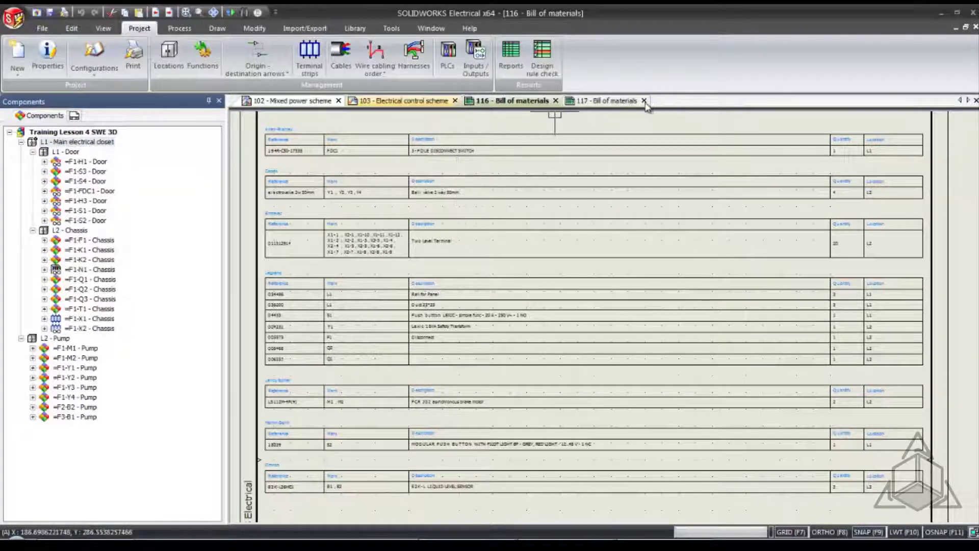
click(644, 101)
Step: Close the 116 - Bill of materials sheet and pan the schematic to the tank equipment
click(556, 101)
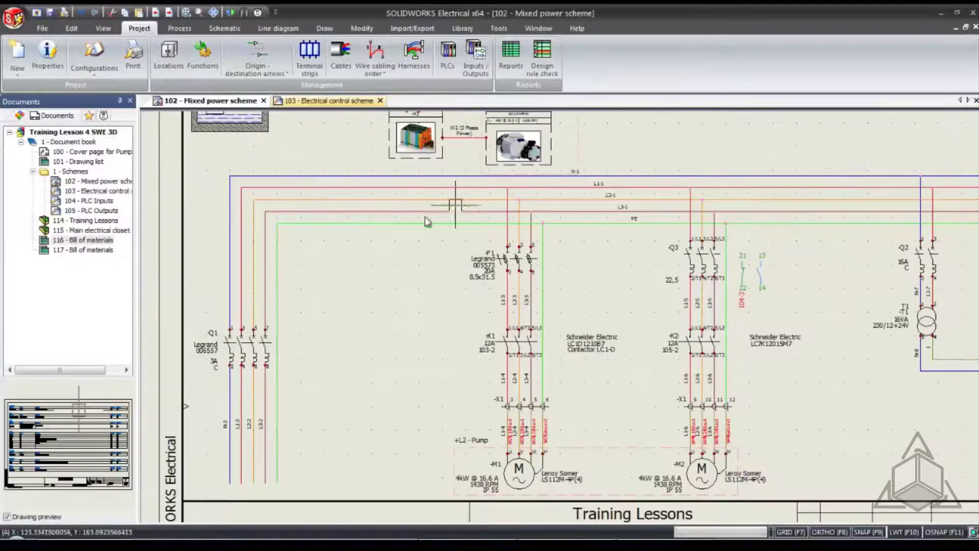
scroll(388, 286, down, 1)
middle_drag(326, 245, 337, 337)
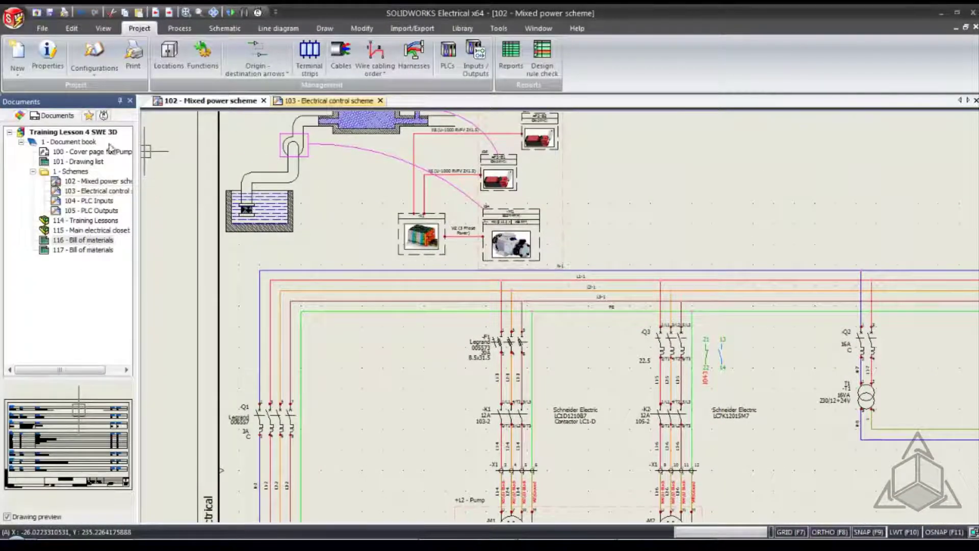
Step: Open the Report configurations manager and select the project's Bill Of Materials configuration
click(102, 78)
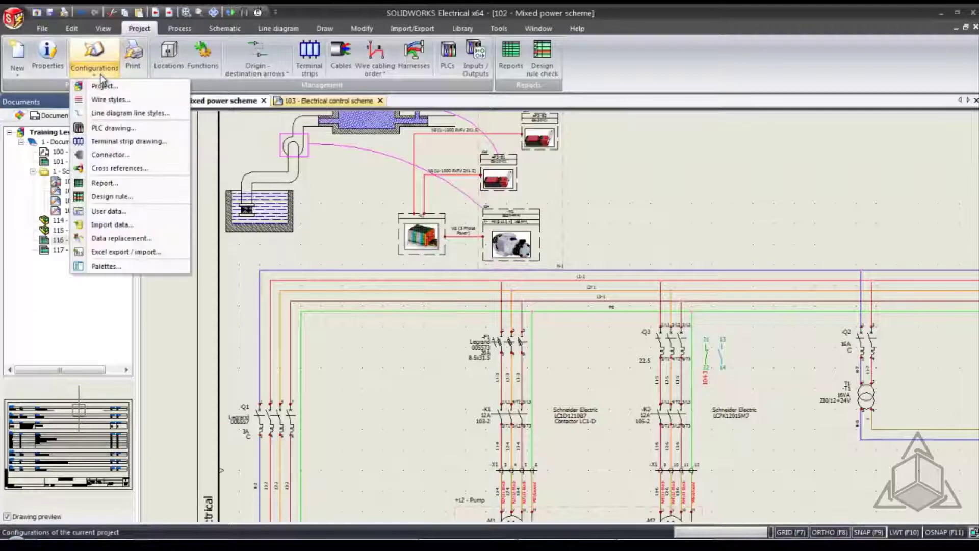
click(109, 183)
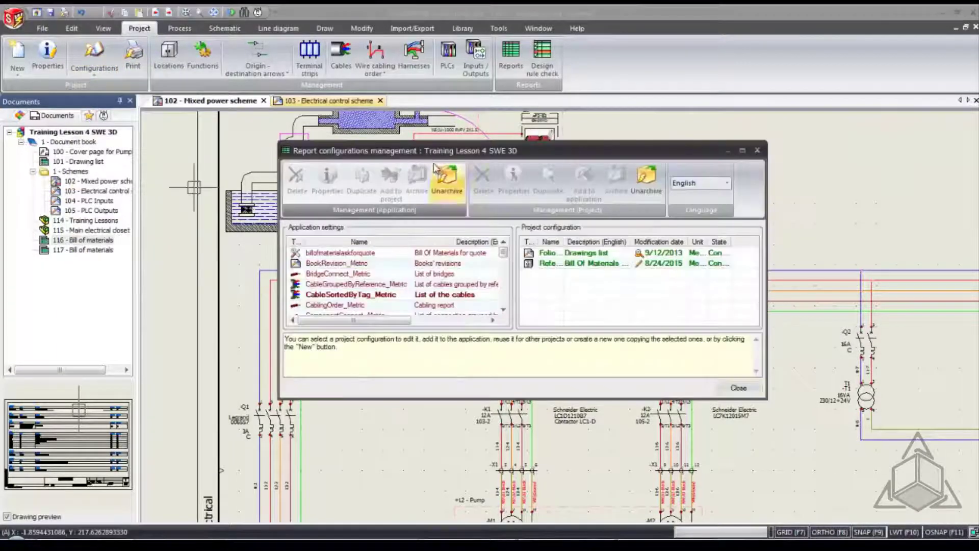
click(583, 263)
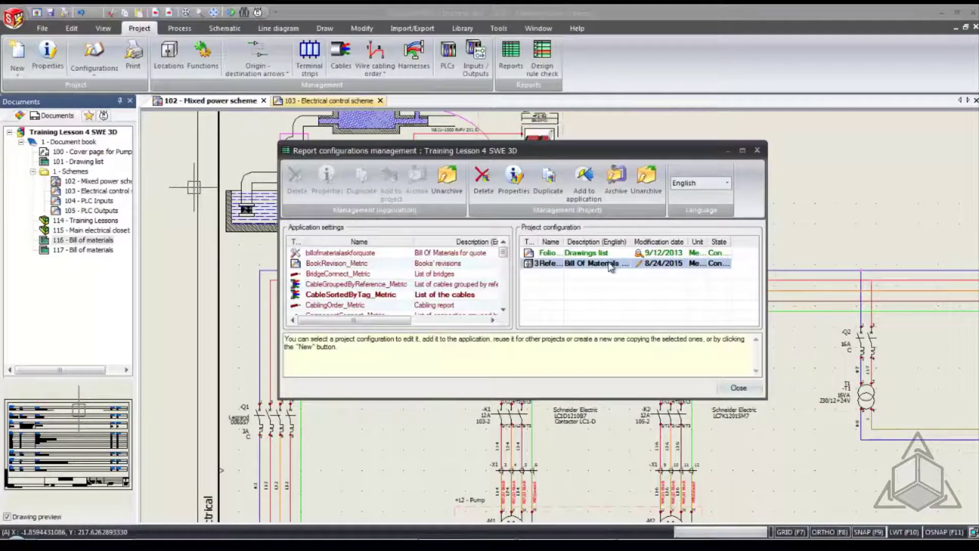
Step: Change the configuration's English description to 'Bill Of Materials grouped by Location'
click(515, 185)
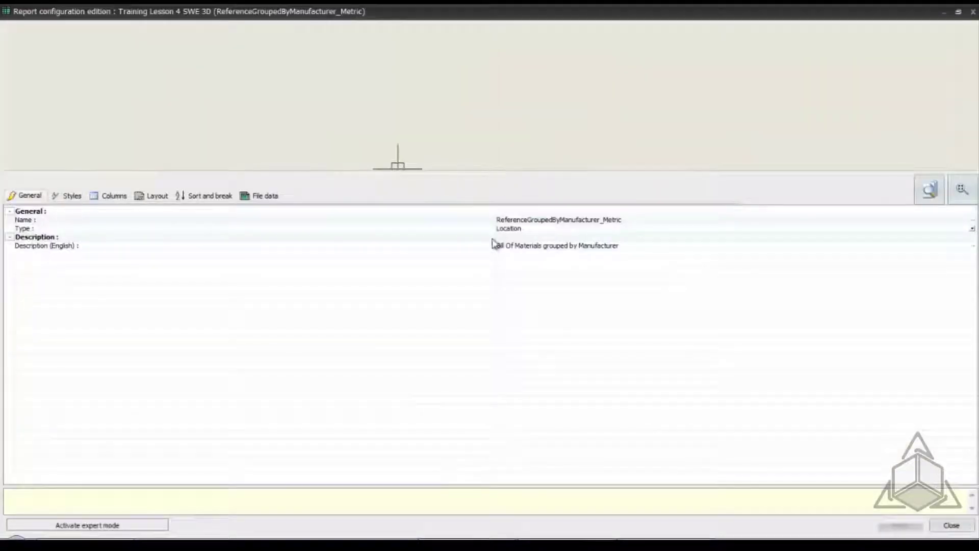
click(596, 248)
click(622, 253)
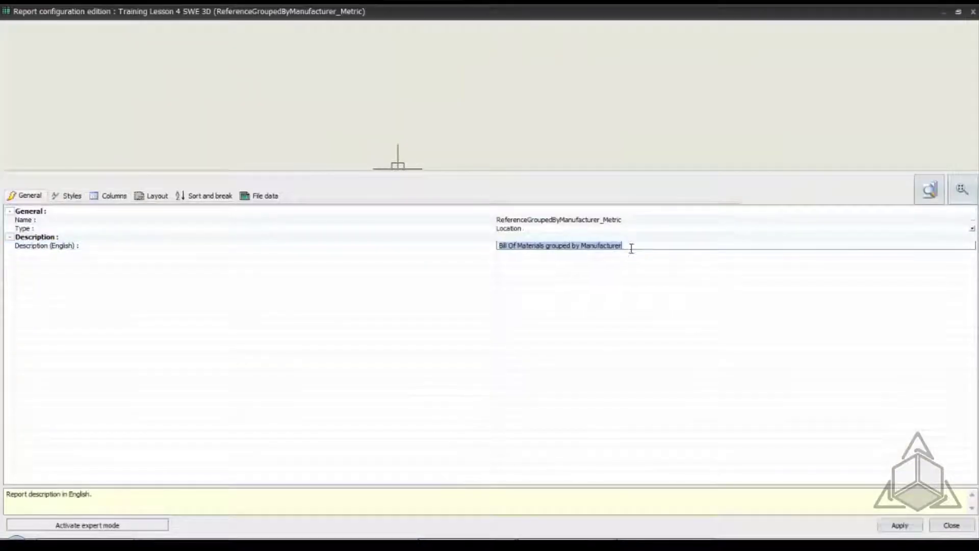
click(619, 251)
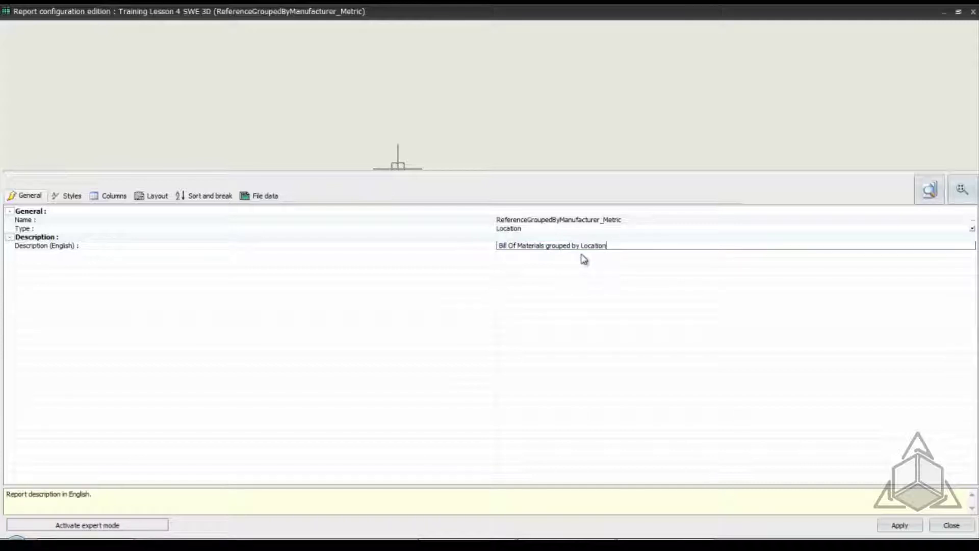
Step: Narrow the Description column width from 250 to 220
click(114, 197)
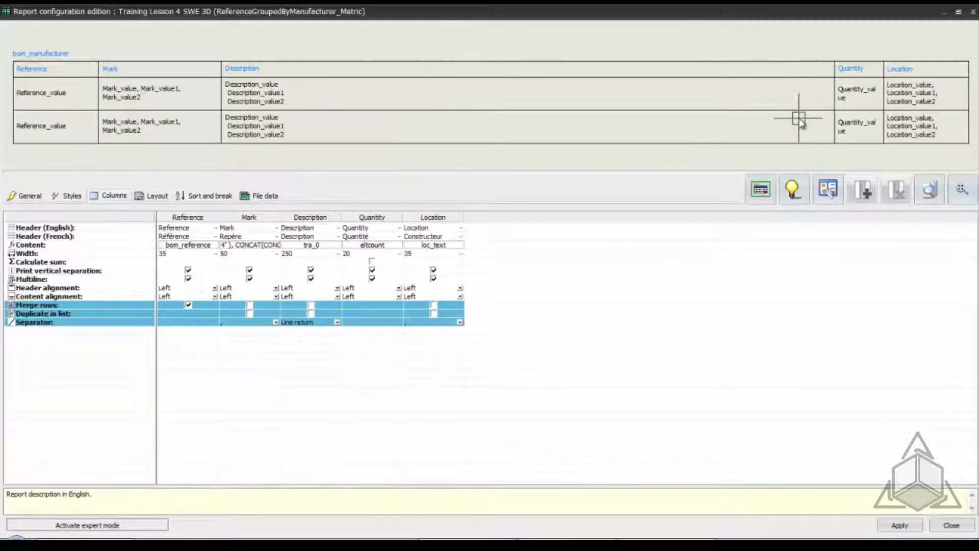
double_click(310, 254)
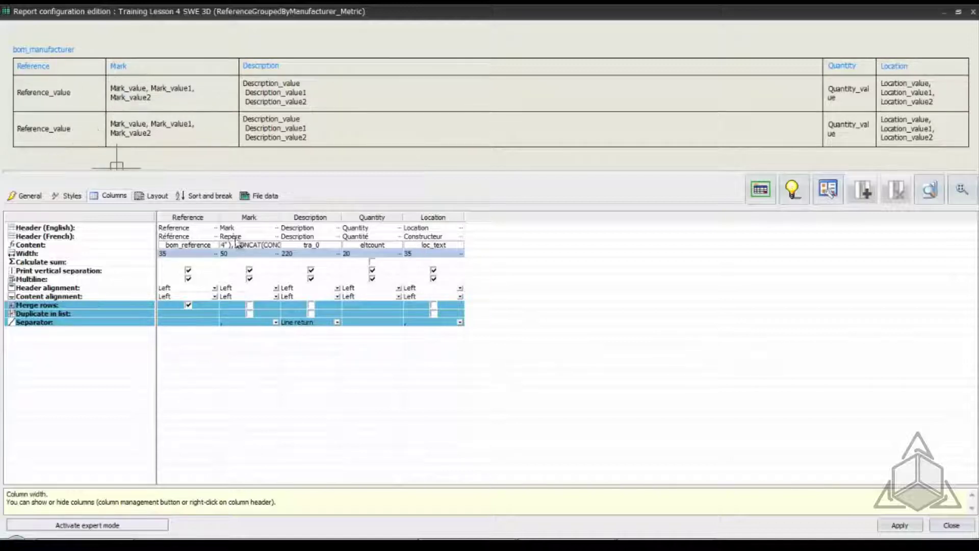
click(214, 196)
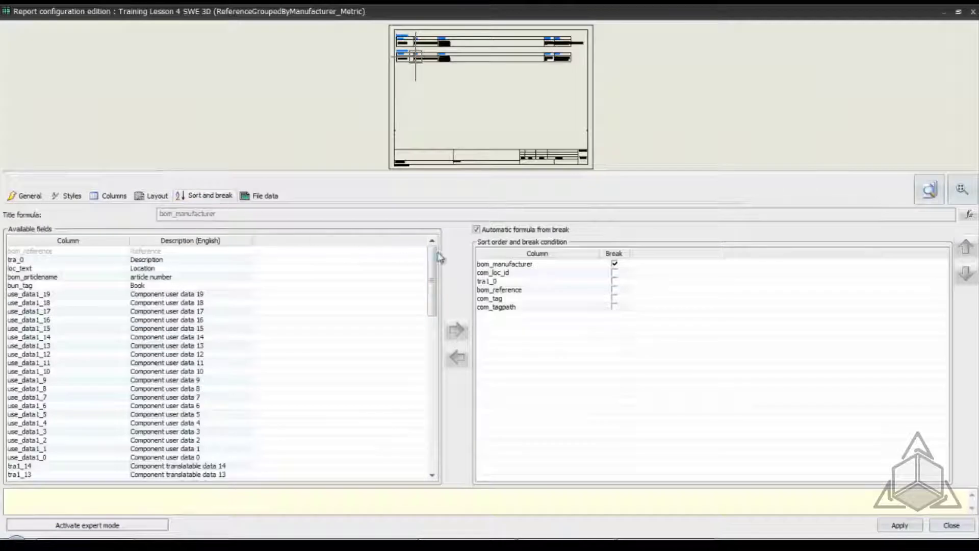
Step: Replace the bom_manufacturer break with breaks on com_loc_id and tra1_0, moving bom_manufacturer to third, and apply
click(615, 265)
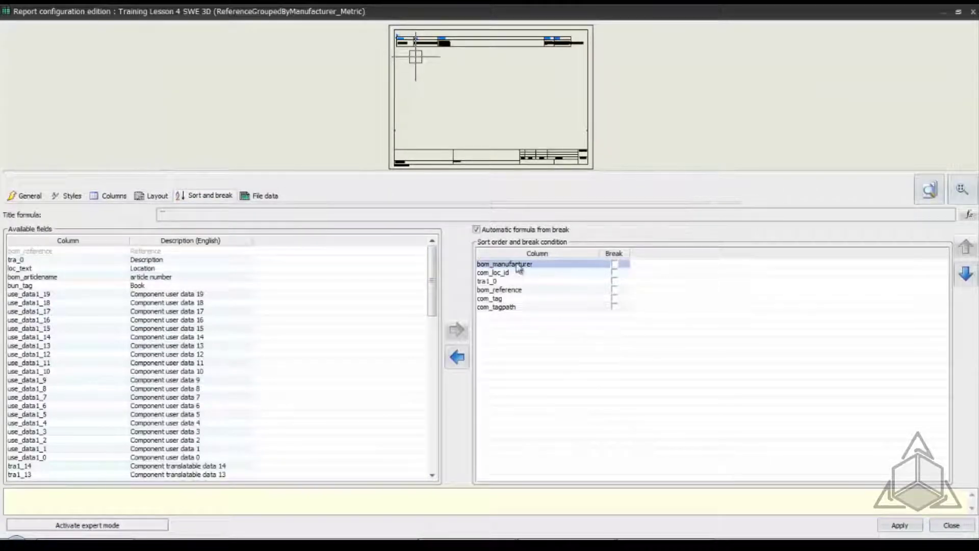
click(965, 274)
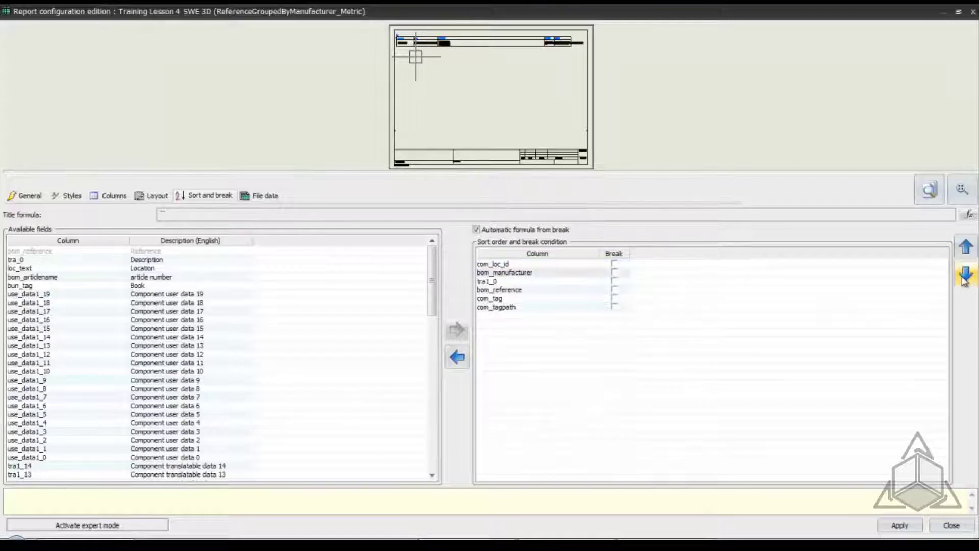
click(966, 274)
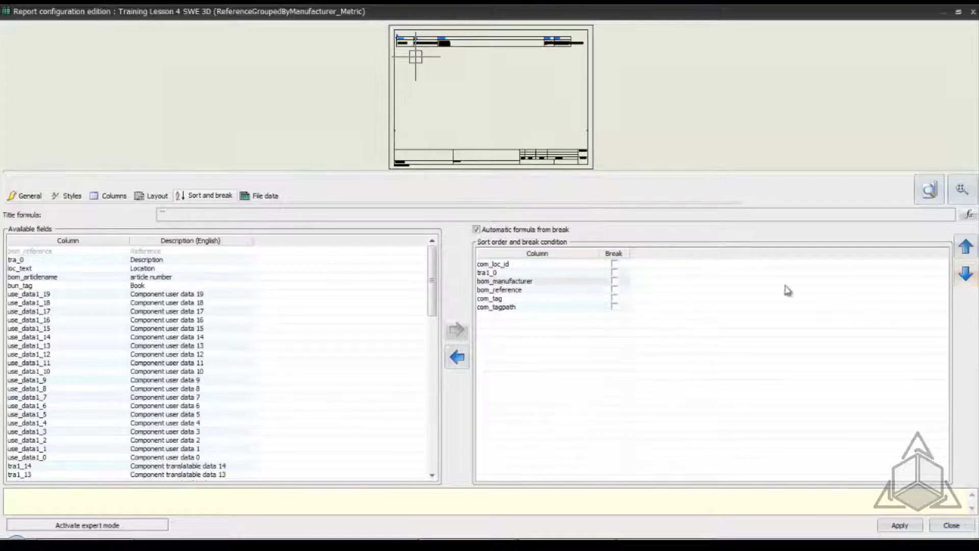
click(615, 264)
click(614, 273)
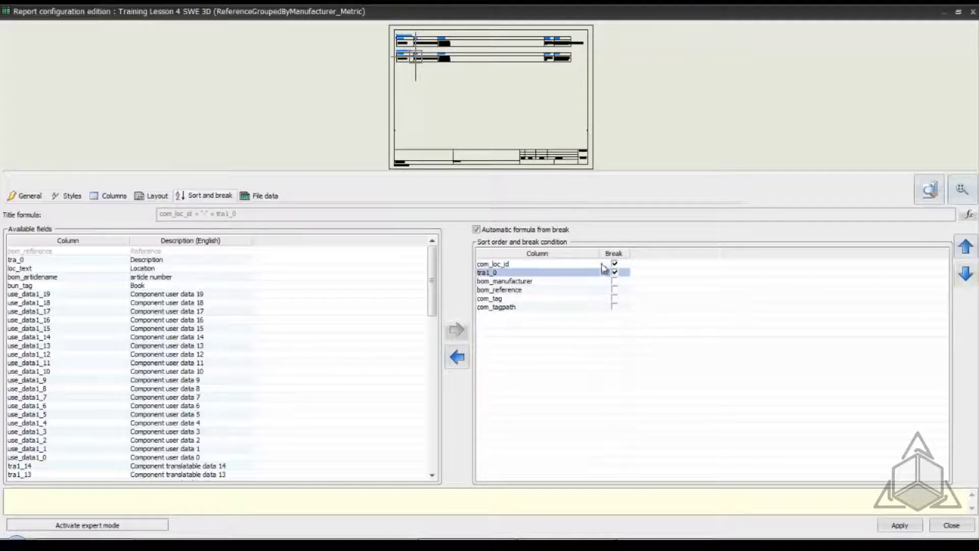
click(432, 72)
scroll(403, 82, up, 3)
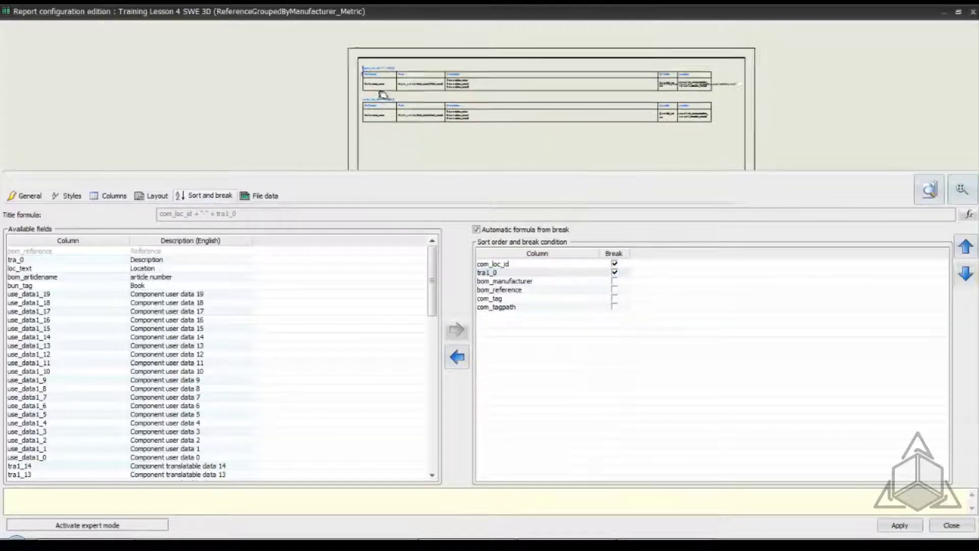
scroll(382, 94, up, 5)
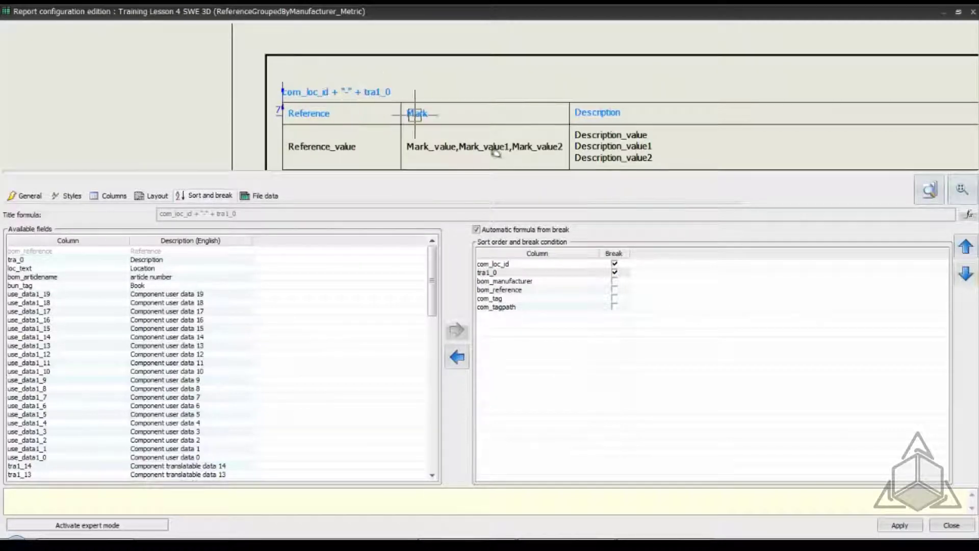
click(900, 526)
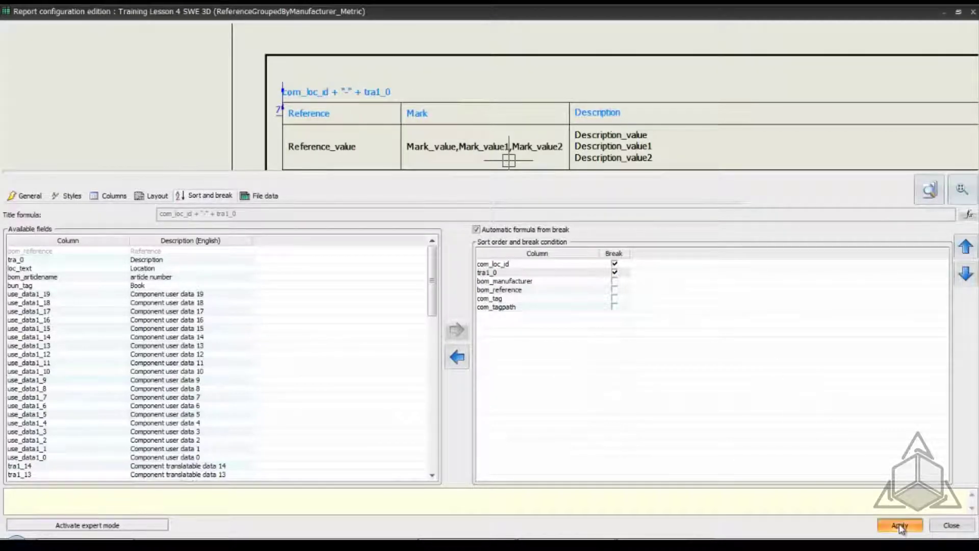
Step: Close the configuration dialogs and open the 116 - Bill of materials sheet
click(954, 526)
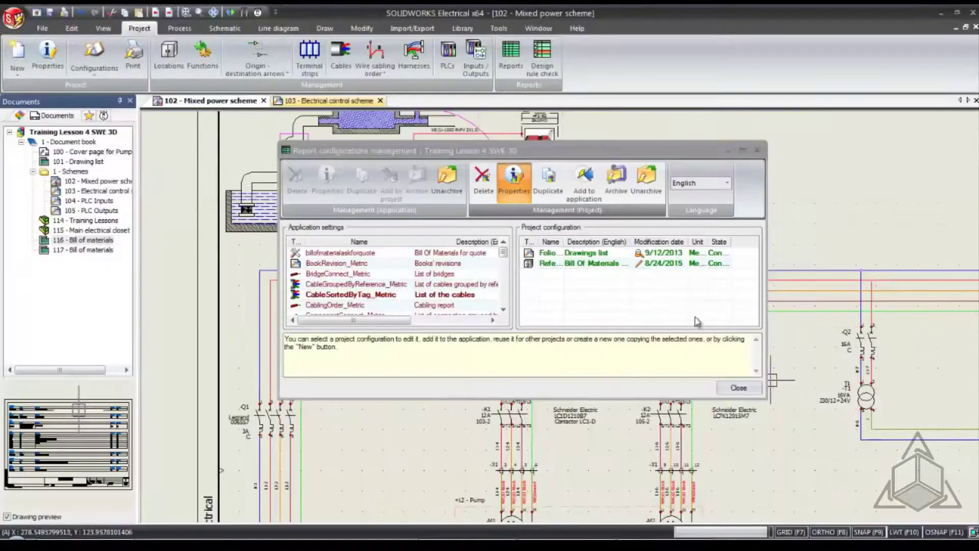
click(738, 389)
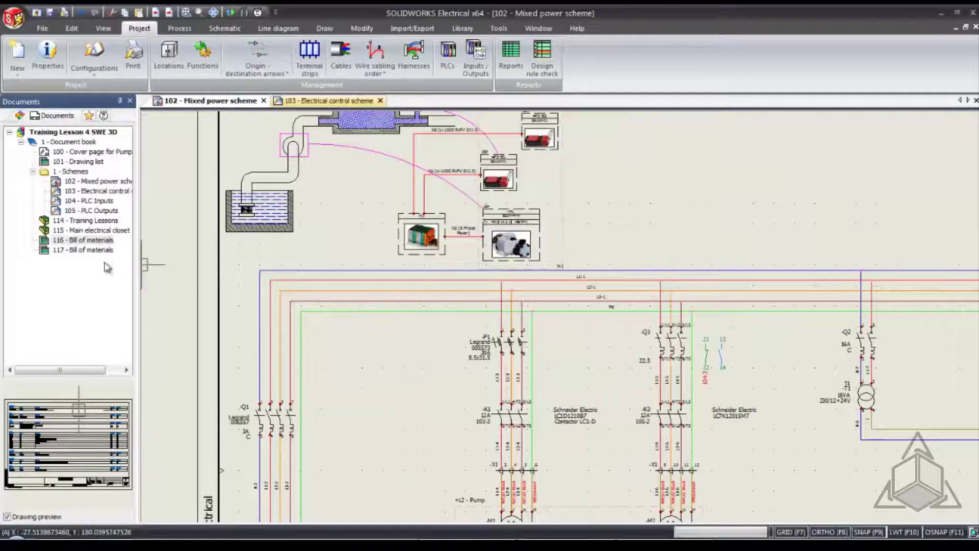
double_click(78, 241)
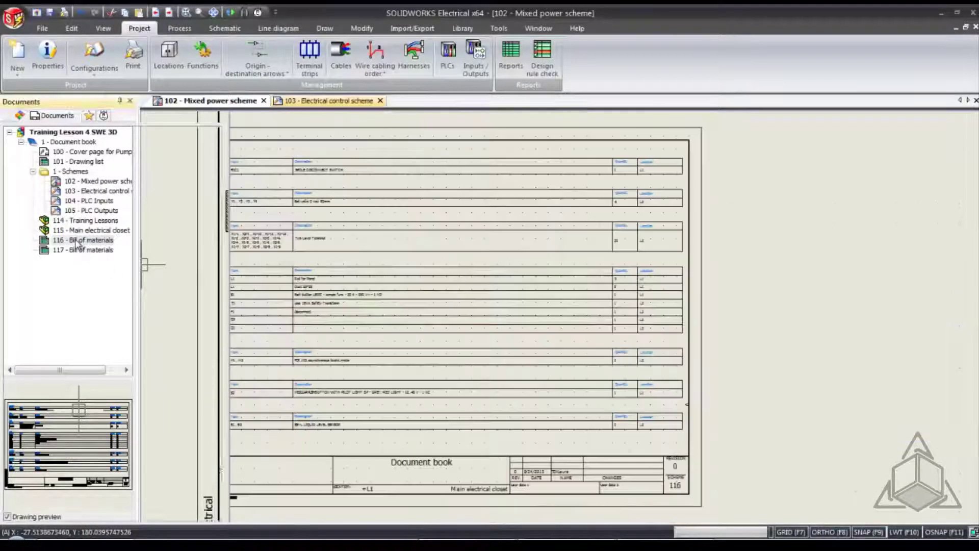
scroll(437, 194, up, 4)
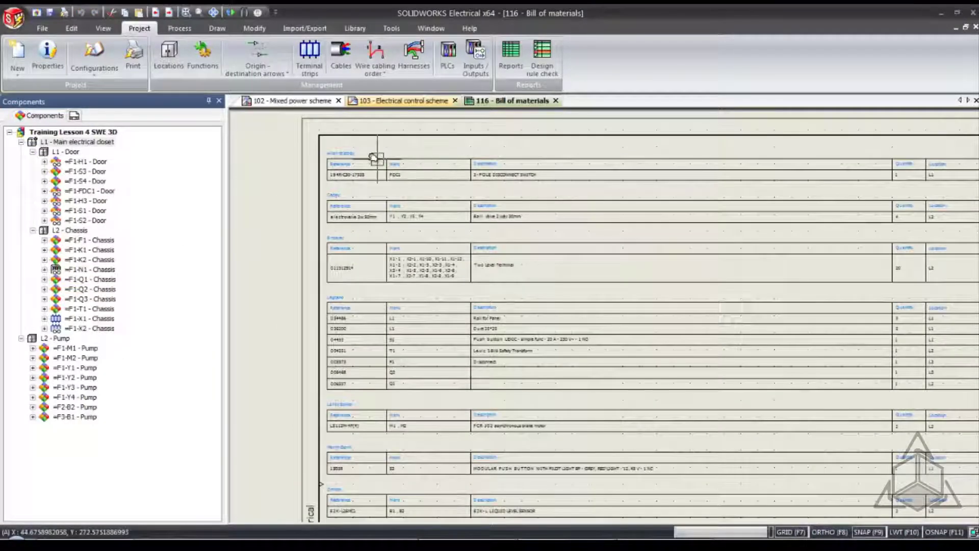
Step: Update the report drawings so page 116 groups parts by Main electrical closet, Door and Chassis
click(74, 115)
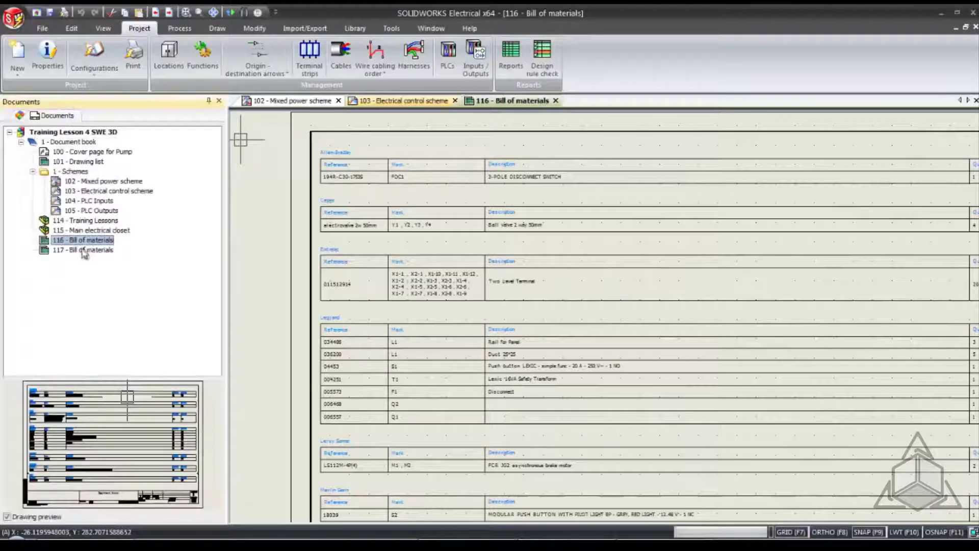
right_click(84, 240)
click(117, 402)
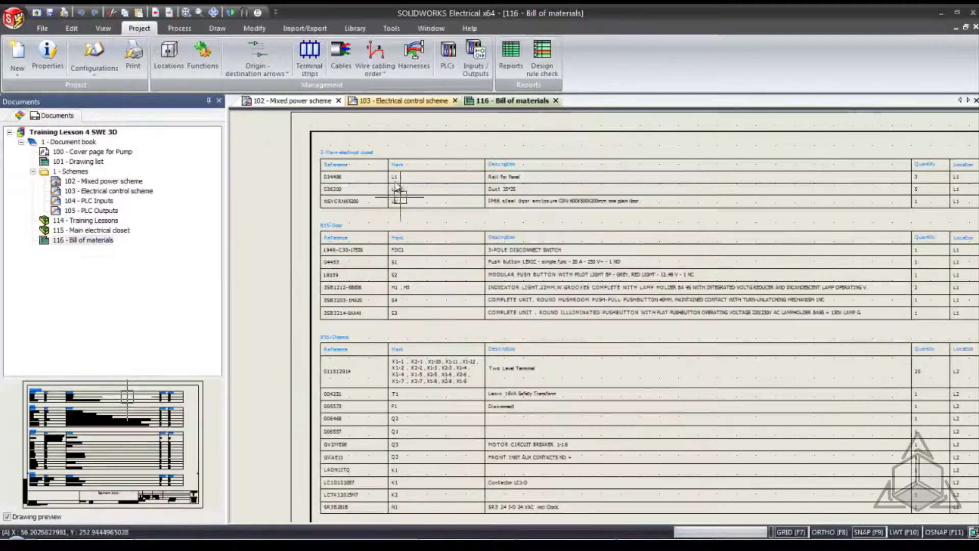
scroll(384, 136, up, 1)
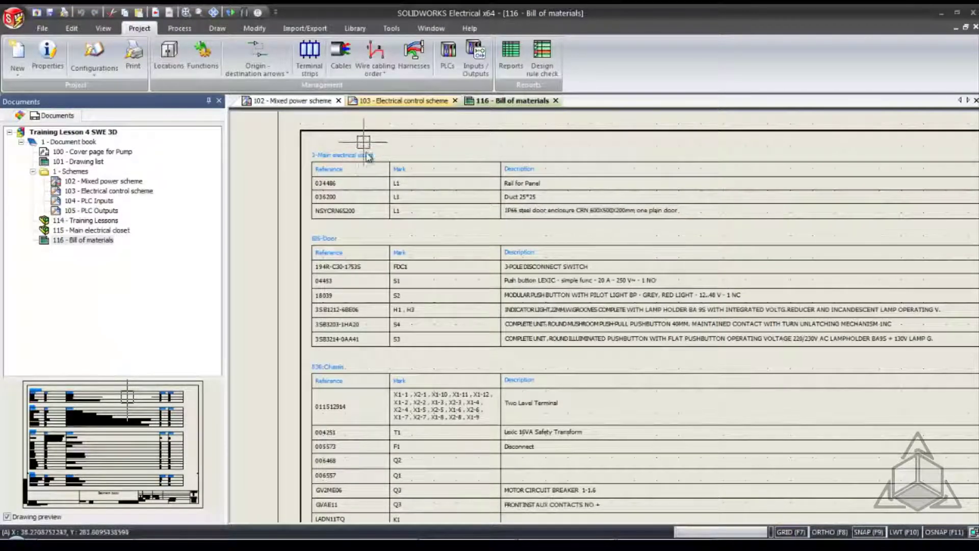
scroll(610, 215, down, 4)
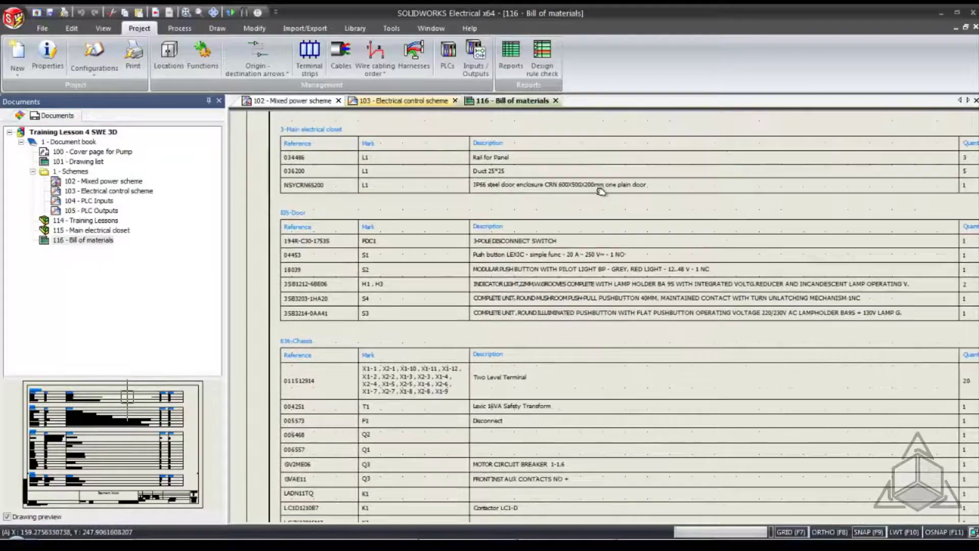
scroll(604, 253, down, 3)
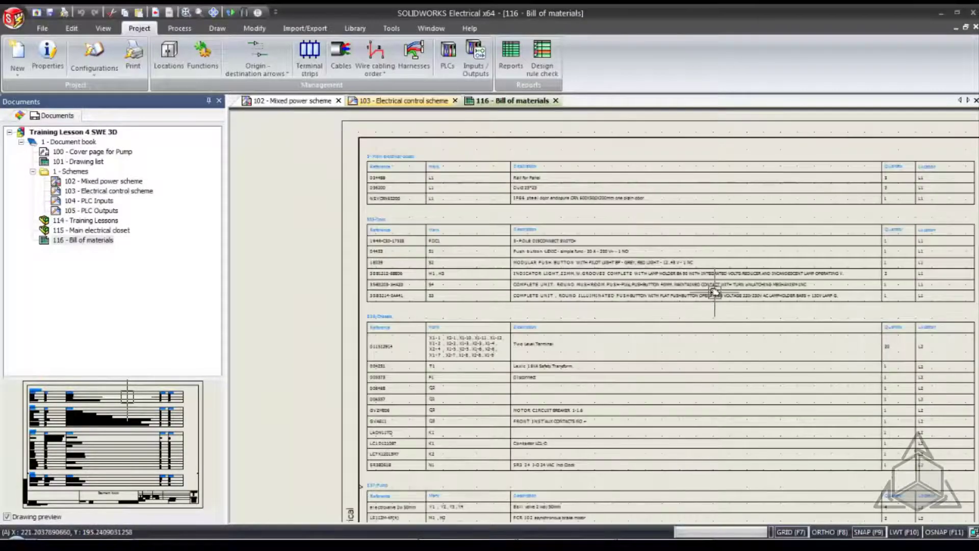